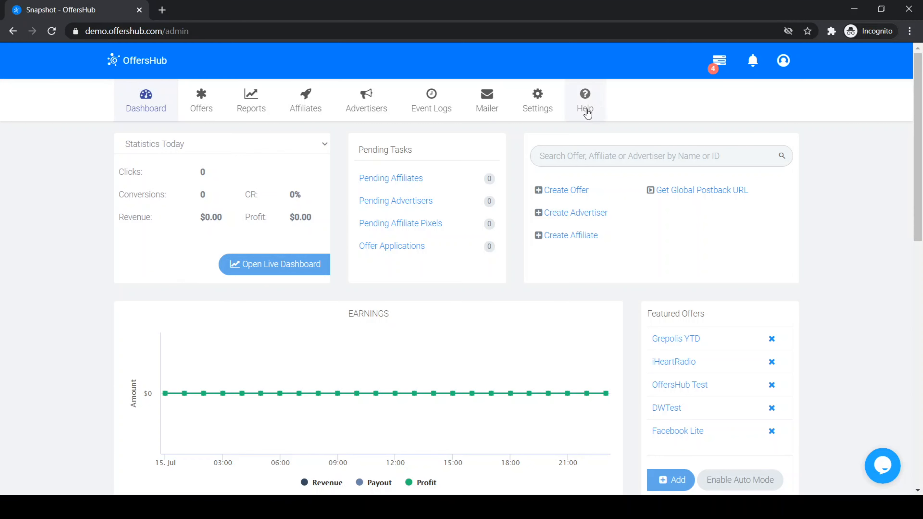
Open System Preferences from Settings and scroll down to the Email card.
left_click(537, 109)
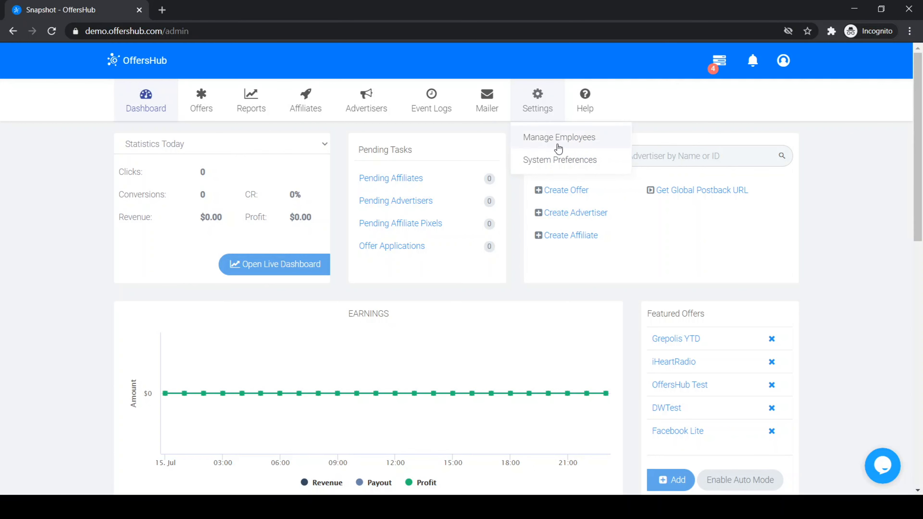
left_click(565, 164)
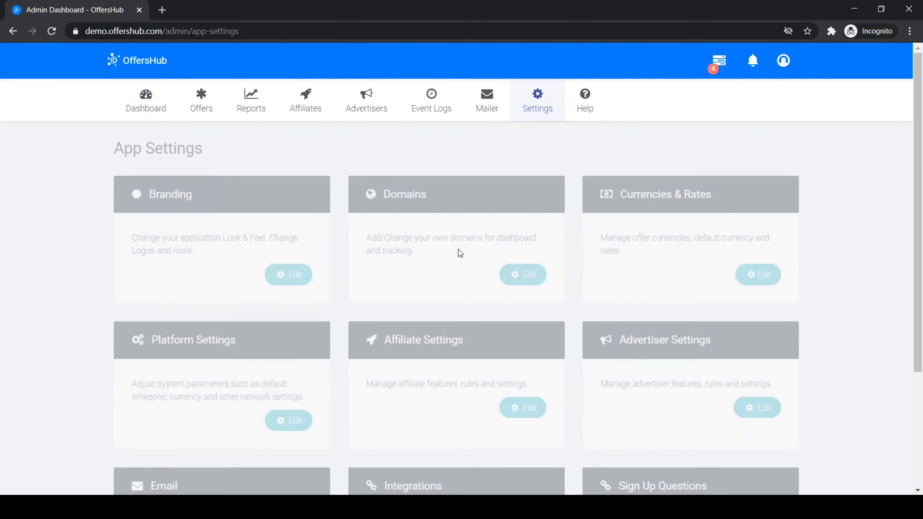
scroll(458, 249, "down", 5)
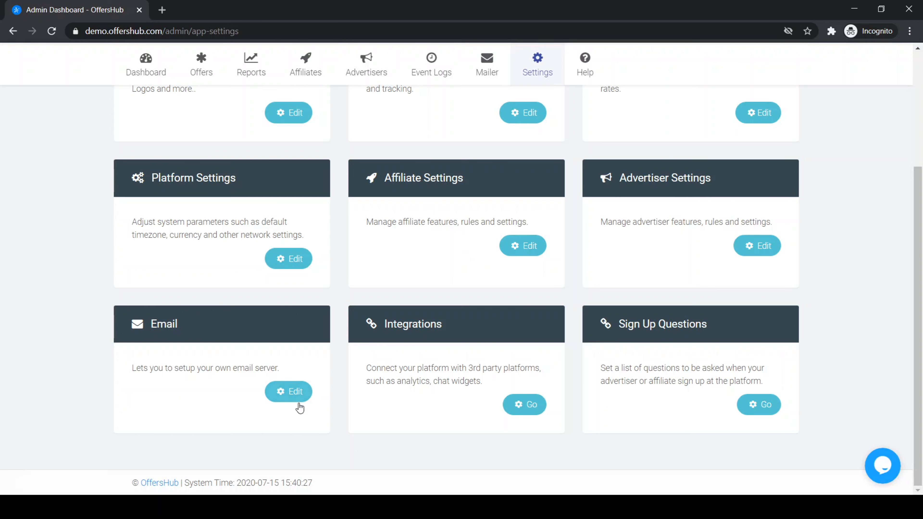
Edit the Email card, set Email Server to Use Custom, and bring up Test Email Settings.
left_click(296, 399)
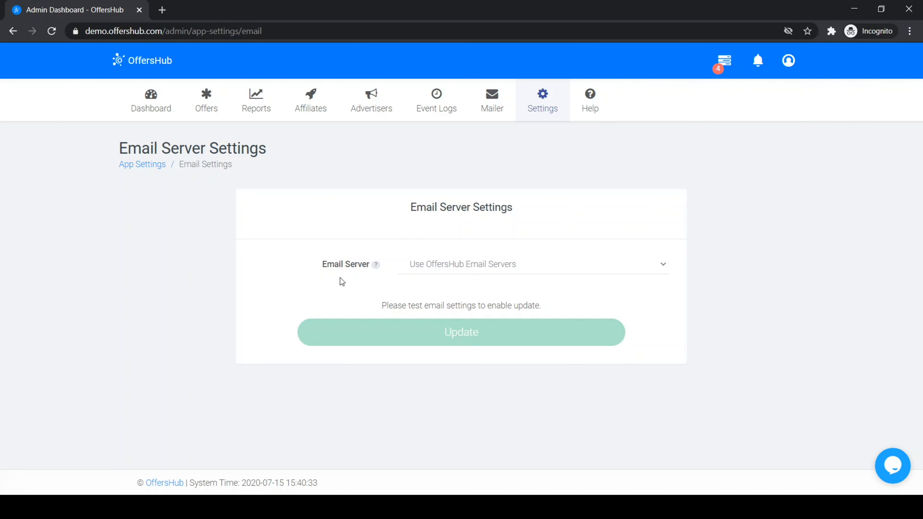
left_click(454, 266)
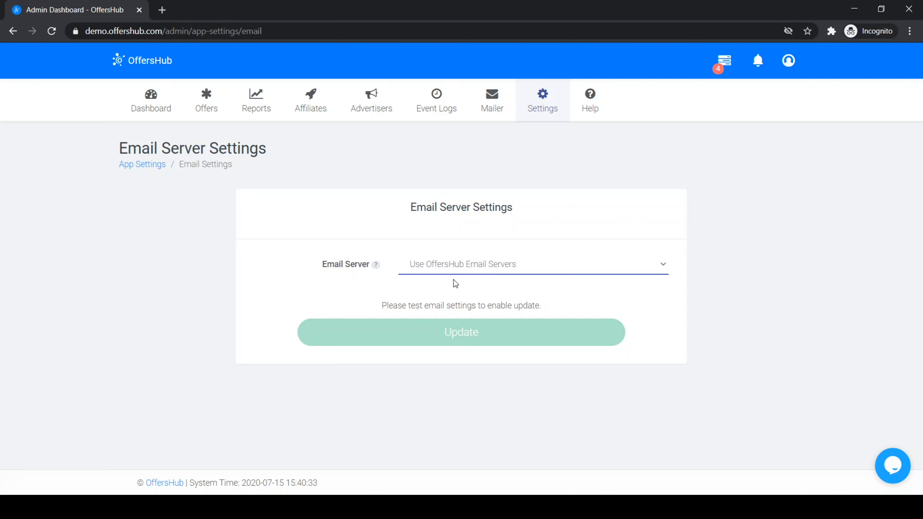
key("Down")
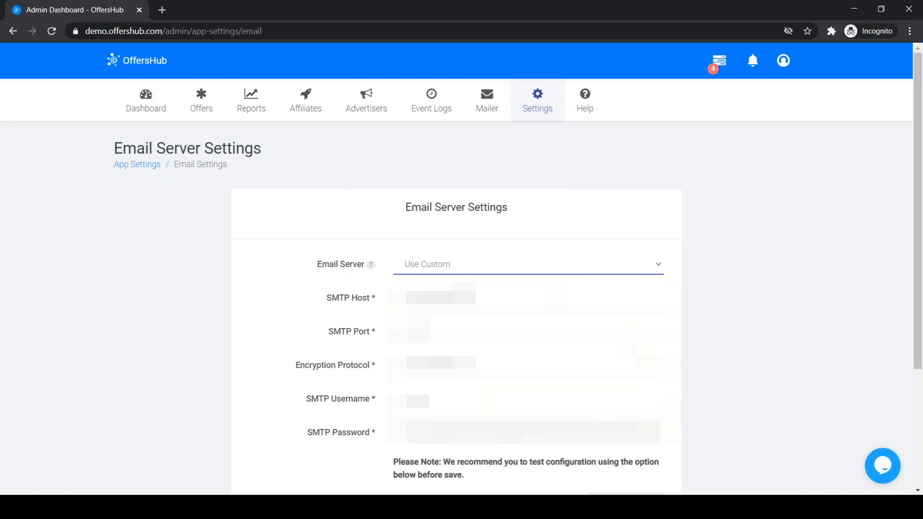
scroll(456, 276, "down", 3)
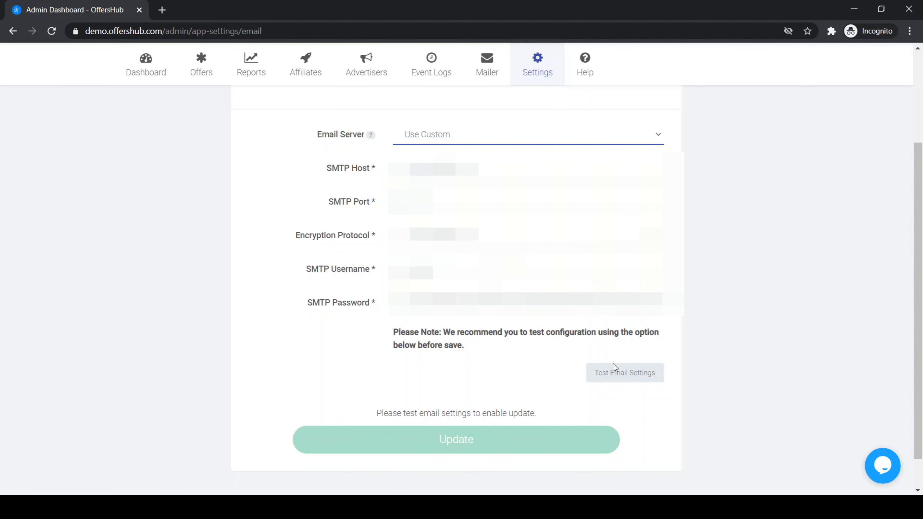
left_click(616, 376)
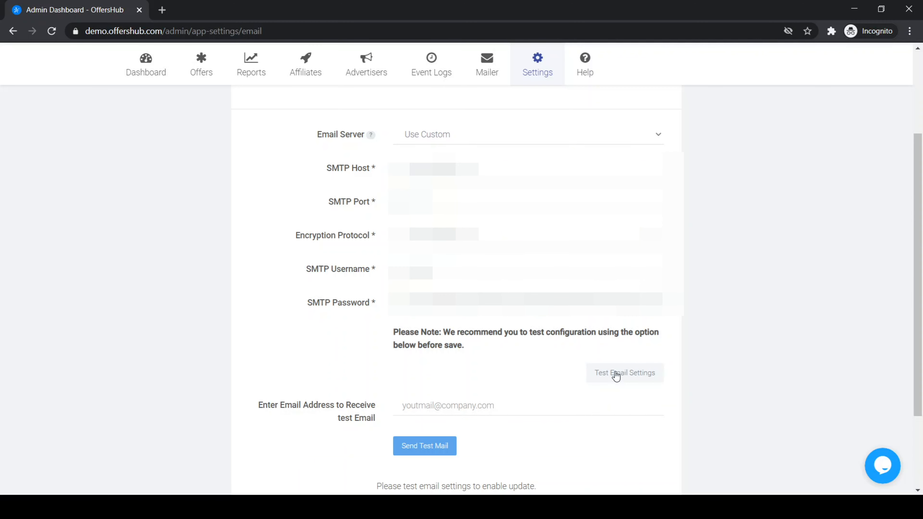
Send a test mail to the company support address and acknowledge the success message.
scroll(616, 376, "down", 3)
left_click(495, 307)
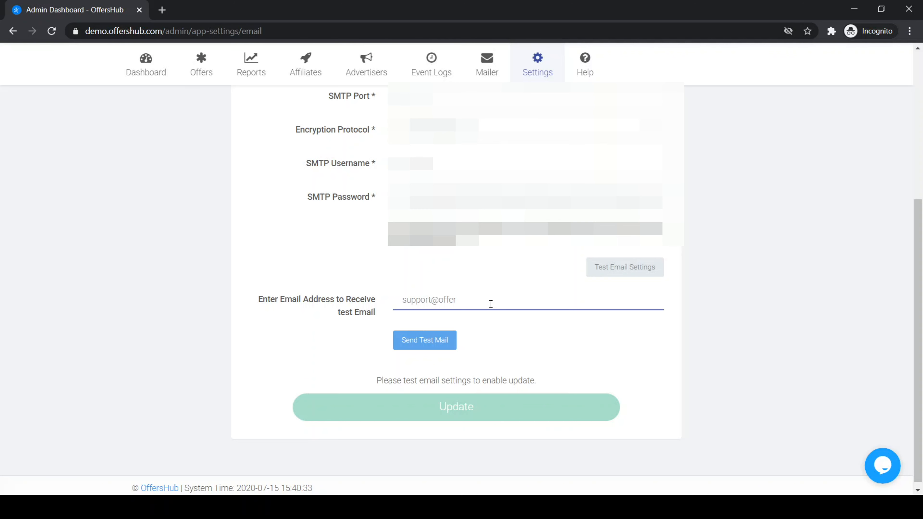
left_click(451, 341)
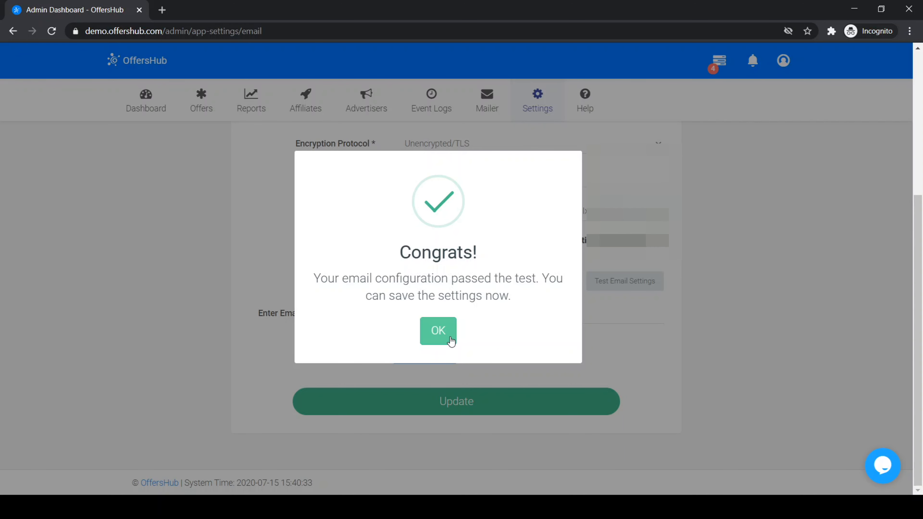
left_click(451, 342)
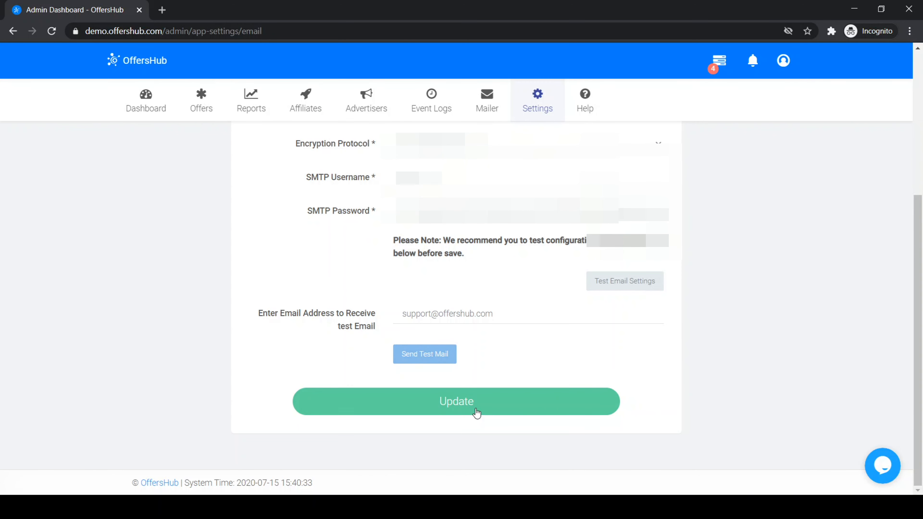
Save the custom SMTP email server settings with Update.
left_click(477, 412)
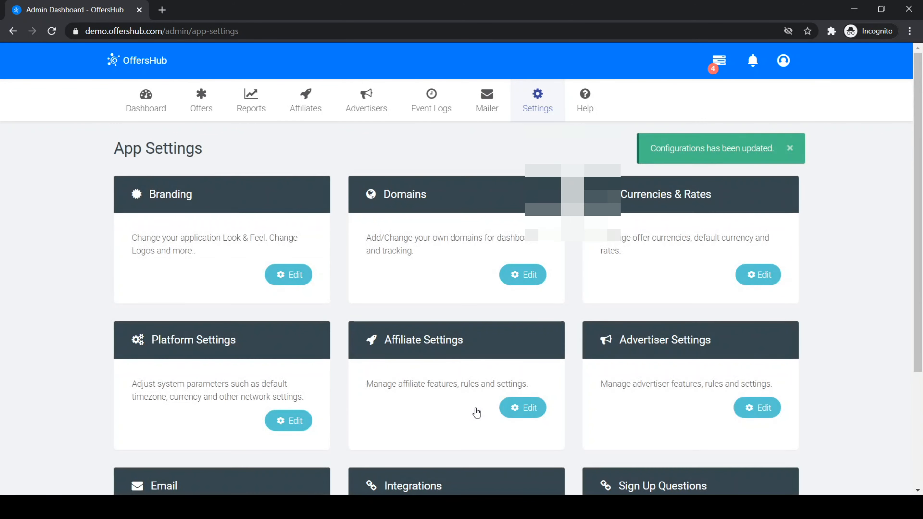
scroll(477, 412, "down", 4)
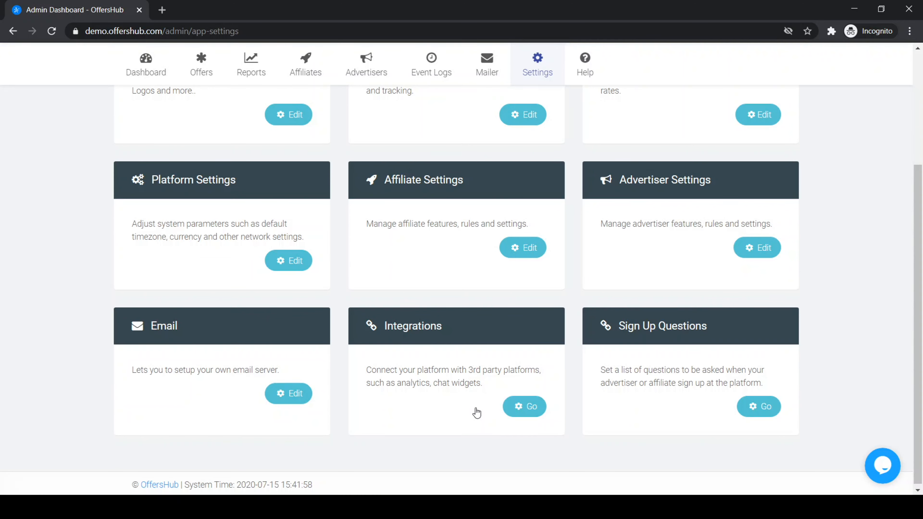
scroll(449, 291, "up", 4)
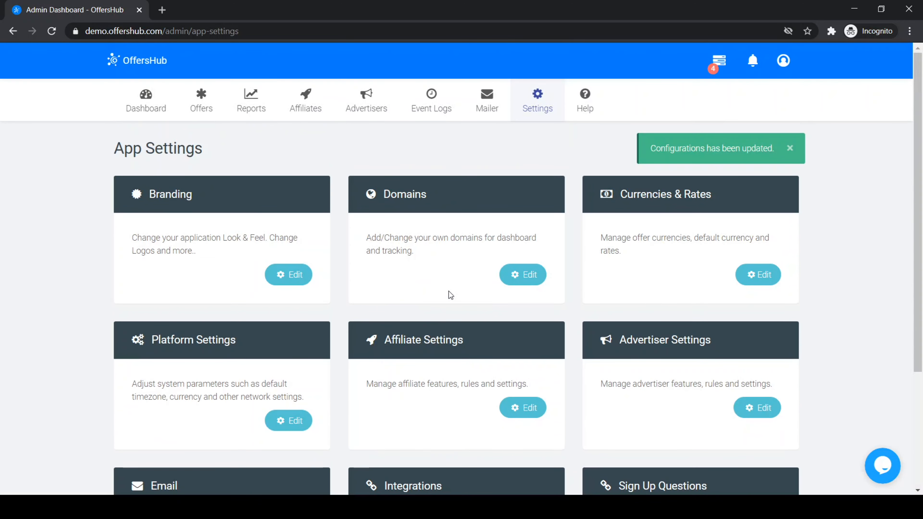
Start a new mass mailing and try the affiliate, advertiser and employee audience options.
left_click(490, 103)
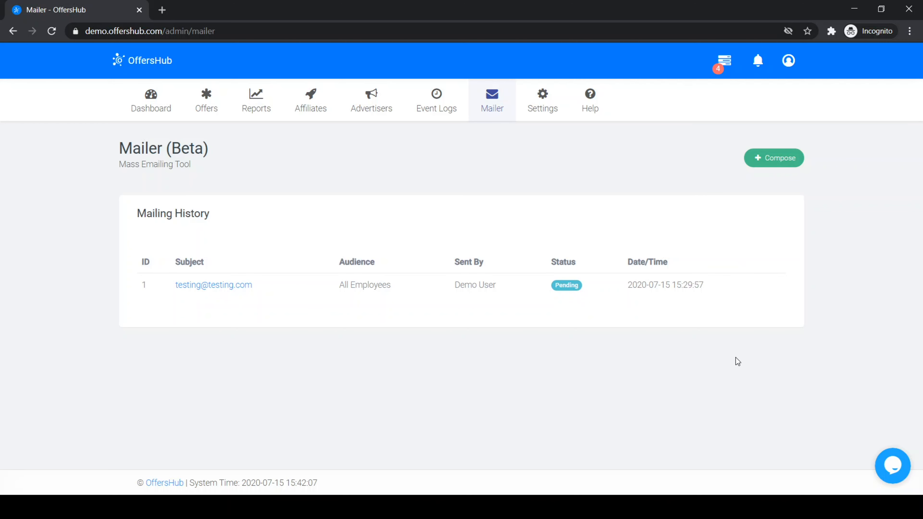
left_click(768, 168)
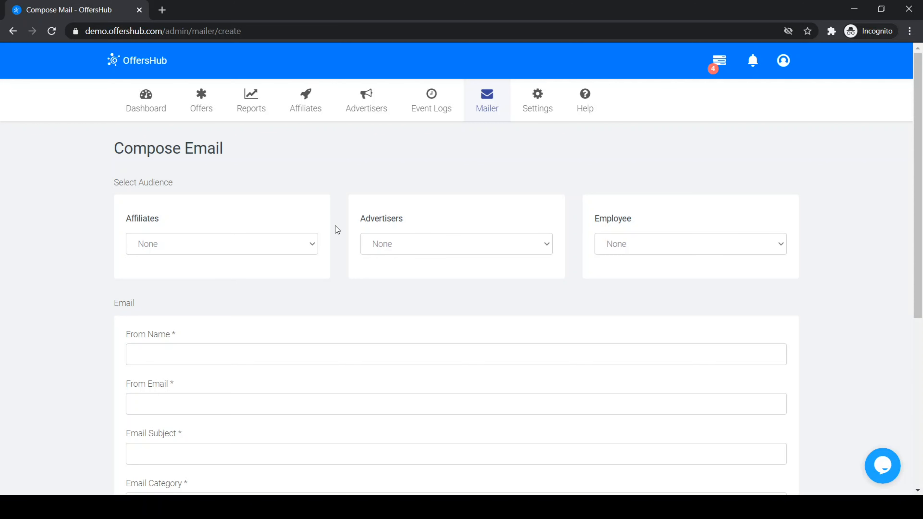
left_click(295, 238)
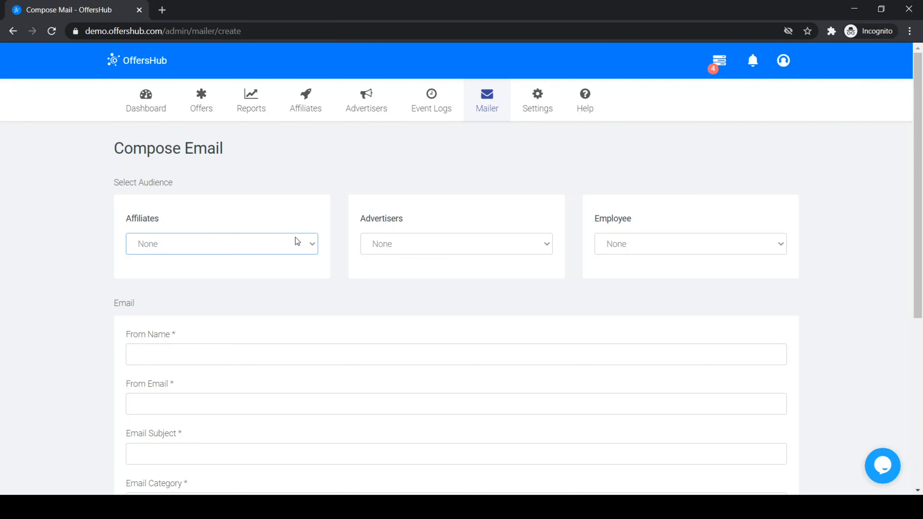
key("Down")
key("Down")
key("Down")
key("Down")
key("Down")
key("Down")
key("Down")
key("Down")
left_click(396, 244)
key("Down")
key("Down")
key("Down")
key("Down")
key("Down")
key("Down")
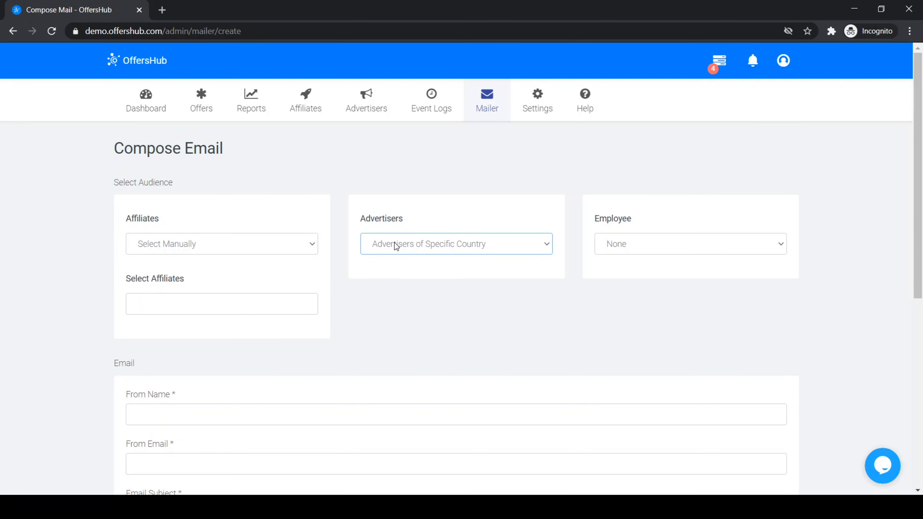
left_click(625, 239)
key("Down")
key("Down")
key("Down")
key("Up")
Set affiliates and advertisers to None and the employee audience to All.
left_click(143, 240)
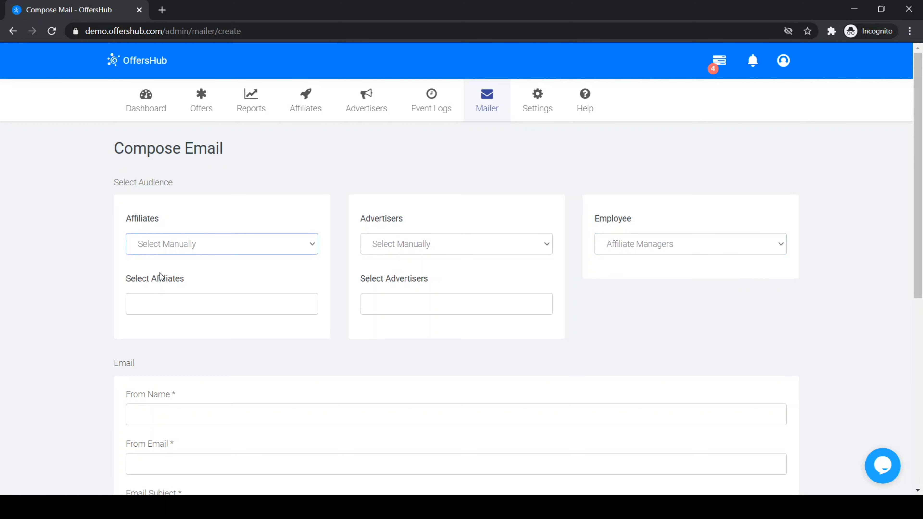
key("Up")
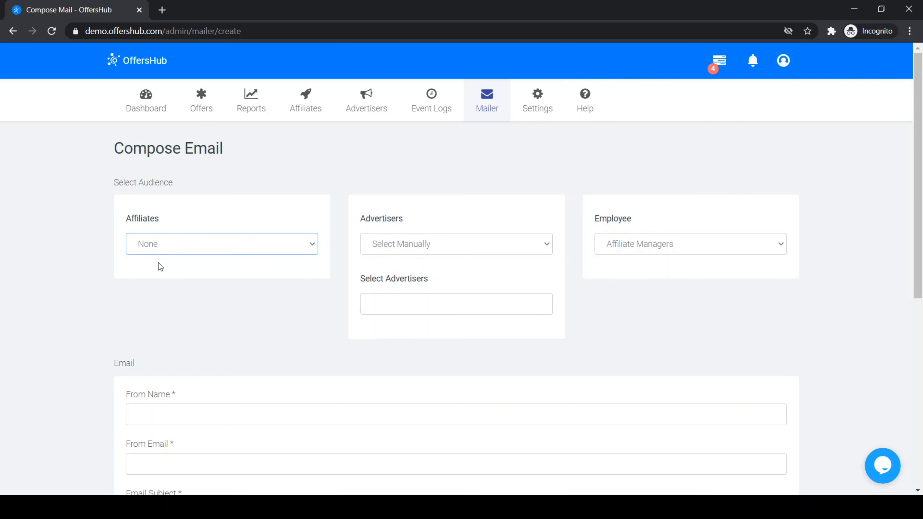
left_click(407, 244)
key("Up")
left_click(652, 242)
key("Up")
left_click(429, 296)
scroll(430, 294, "down", 3)
left_click(374, 241)
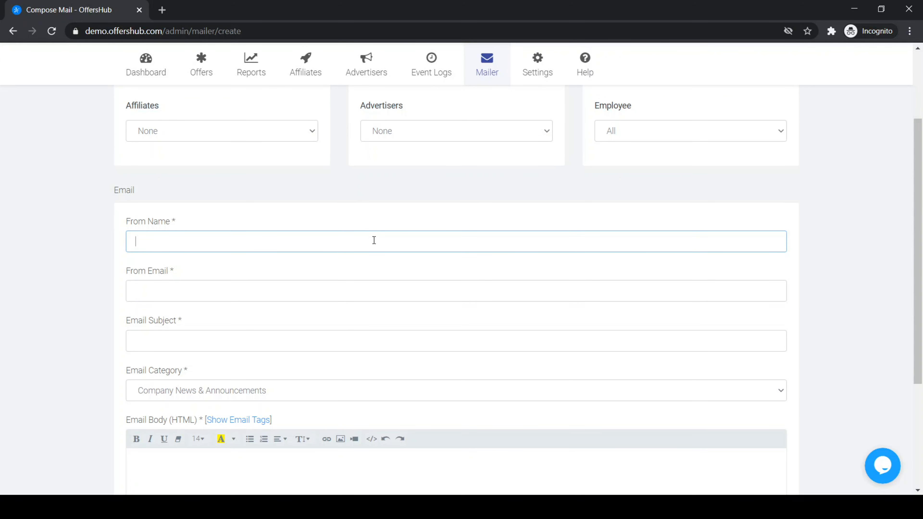
Fill in the sender's name and e-mail and the subject 'Mailer Demo'.
scroll(374, 240, "down", 4)
scroll(374, 240, "up", 3)
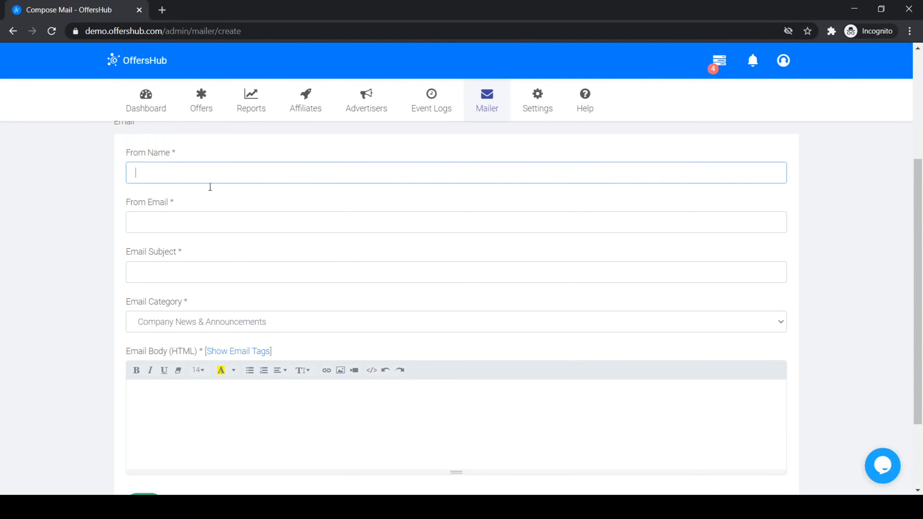
left_click(208, 220)
left_click(358, 256)
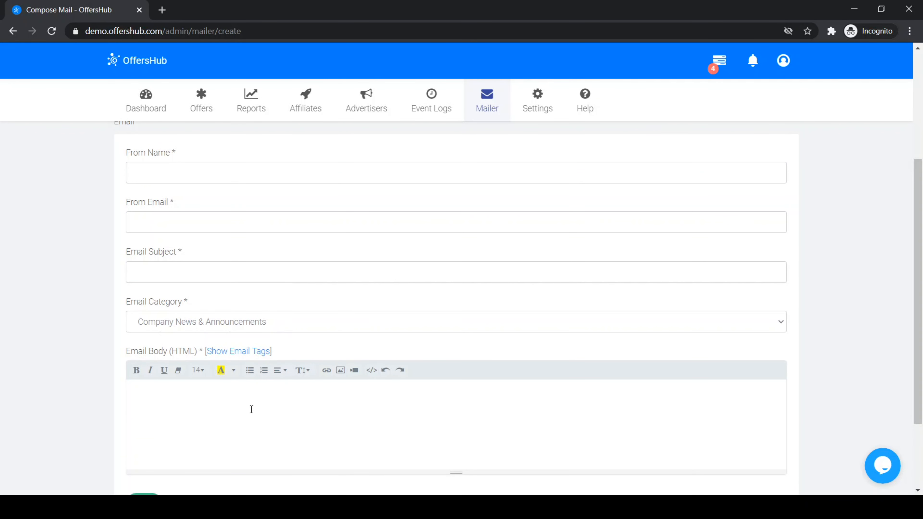
scroll(252, 409, "down", 1)
scroll(228, 336, "up", 3)
left_click(198, 299)
type("Wade")
key("Tab")
key("Tab")
type("Mailer Demo")
scroll(198, 299, "down", 2)
key("Tab")
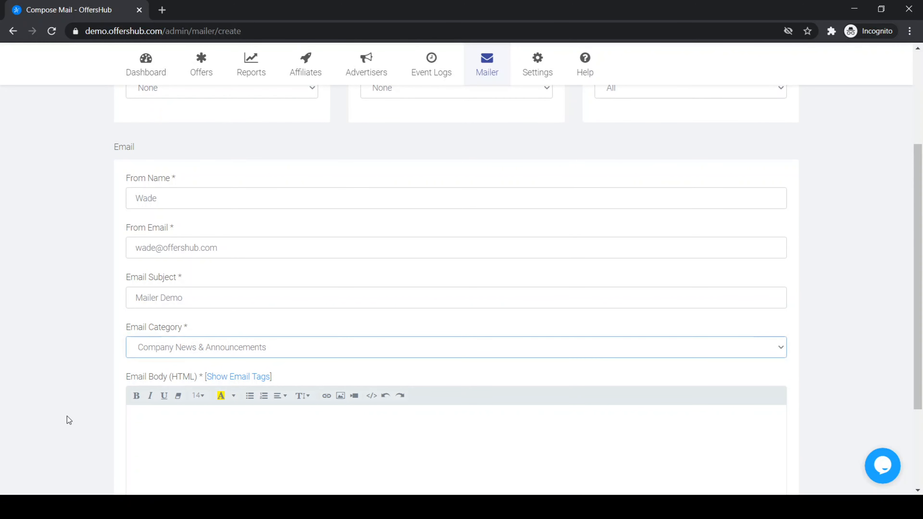
scroll(67, 416, "down", 3)
Write the body 'Hello, This is a test email for a tutorial', signed 'Thanks', and check the email tags.
left_click(173, 344)
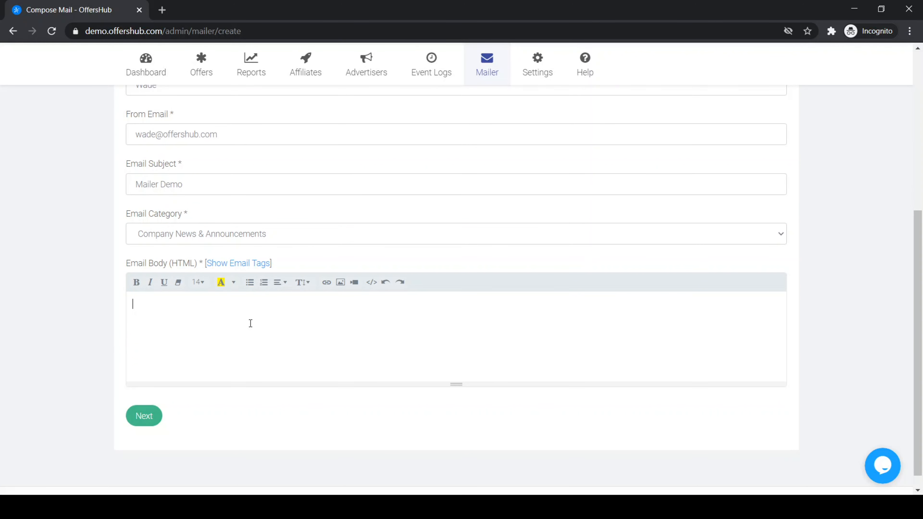
type("Hello,")
key("Return")
key("Return")
key("BackSpace")
type("THis")
key("BackSpace")
key("BackSpace")
key("BackSpace")
type("his is a test email for ")
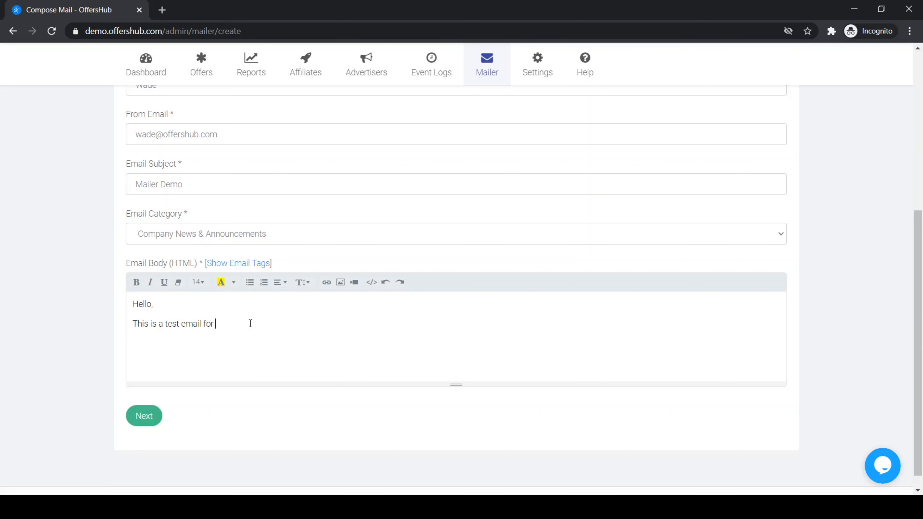
type("a tutorial")
key("Return")
key("Return")
type("Thanks")
left_click(243, 266)
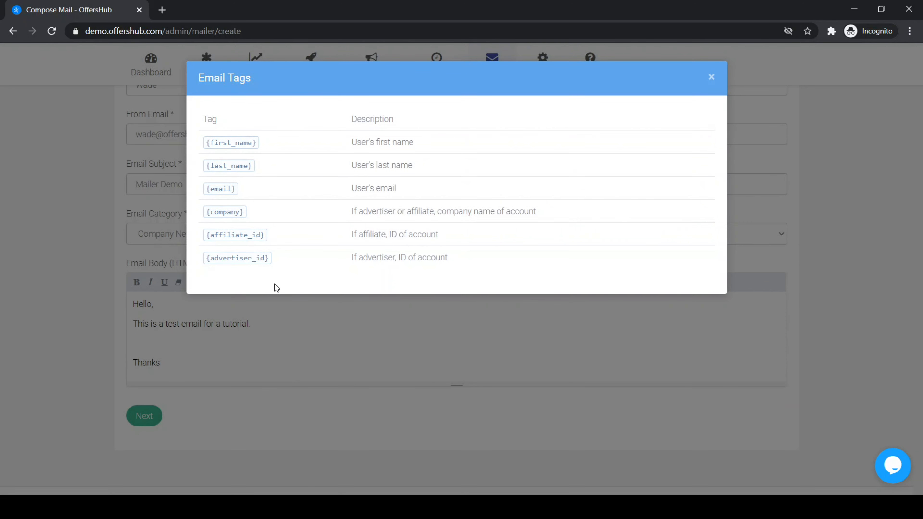
left_click(305, 403)
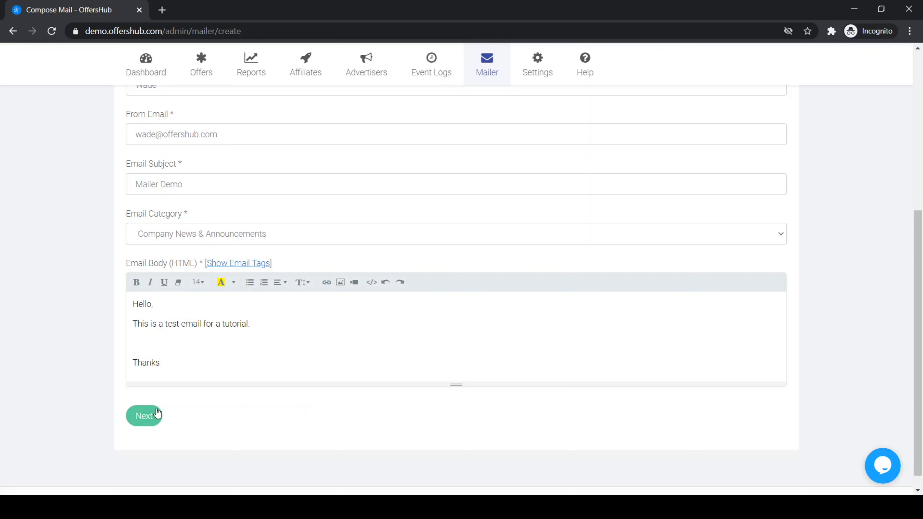
Go to Review Campaign and look over the mail details and three-recipient mailing list.
left_click(155, 414)
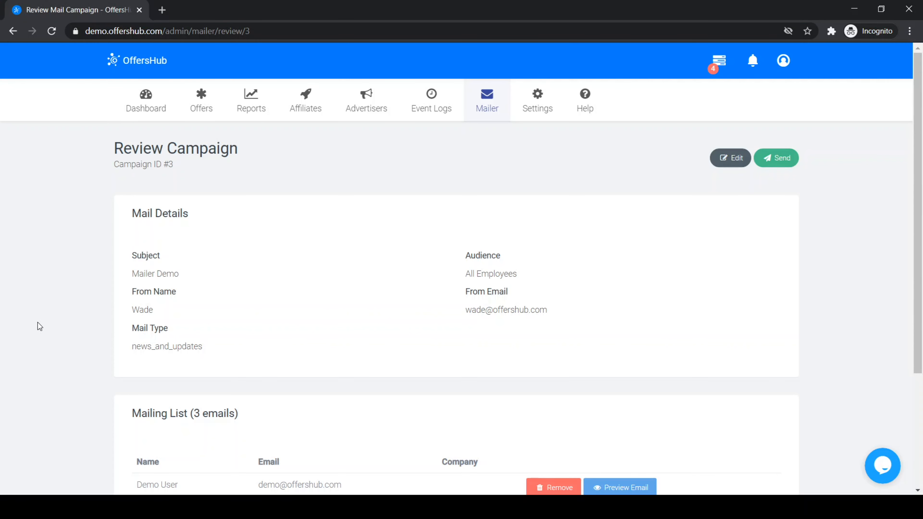
scroll(37, 323, "down", 3)
scroll(38, 322, "up", 1)
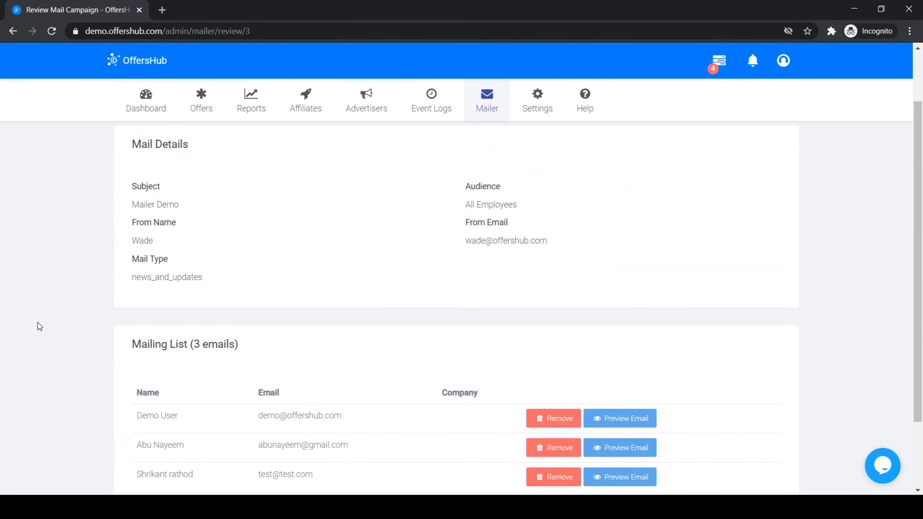
scroll(38, 323, "up", 2)
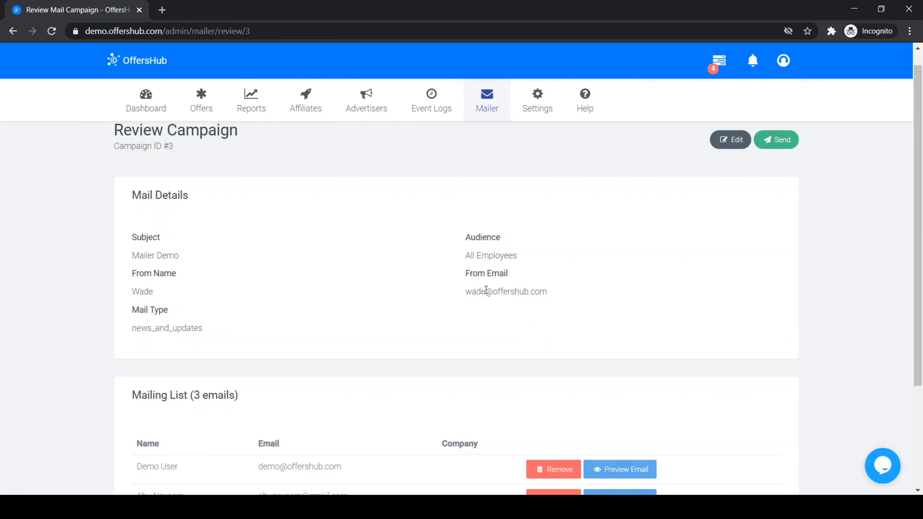
scroll(469, 242, "down", 3)
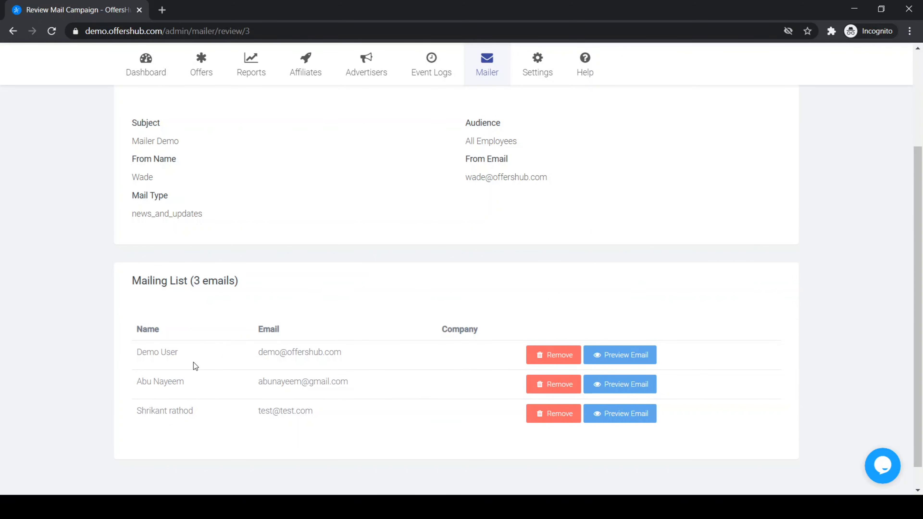
Remove the second and third recipients, leaving campaign #3's mailing list with one email.
left_click(541, 383)
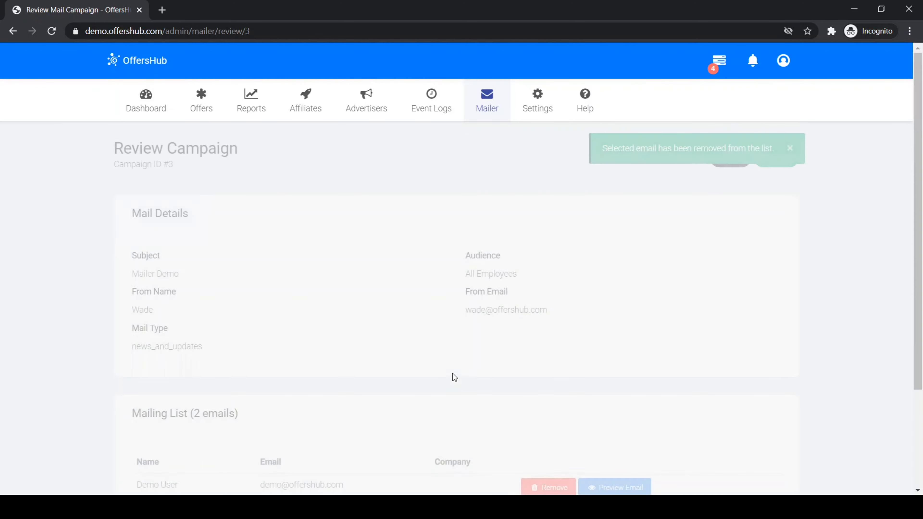
scroll(624, 321, "down", 2)
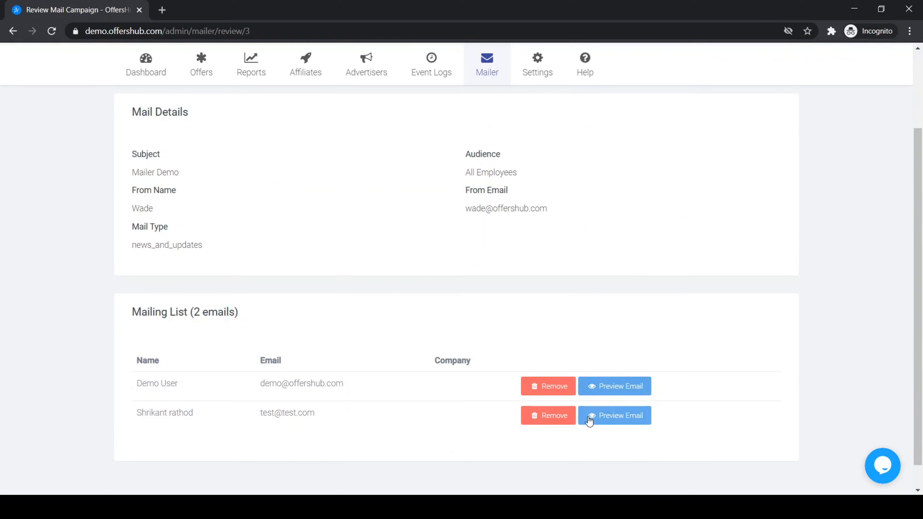
left_click(552, 416)
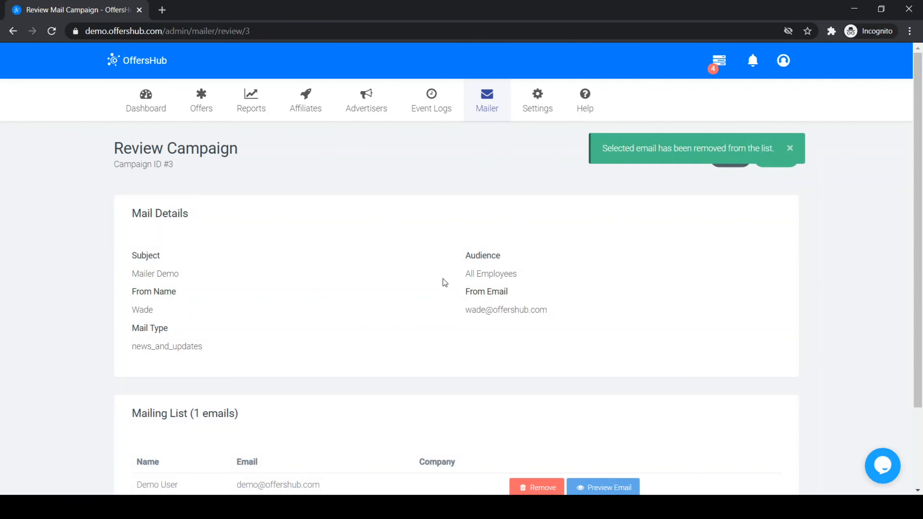
scroll(441, 279, "down", 1)
scroll(441, 279, "up", 1)
scroll(441, 279, "down", 1)
scroll(443, 282, "down", 1)
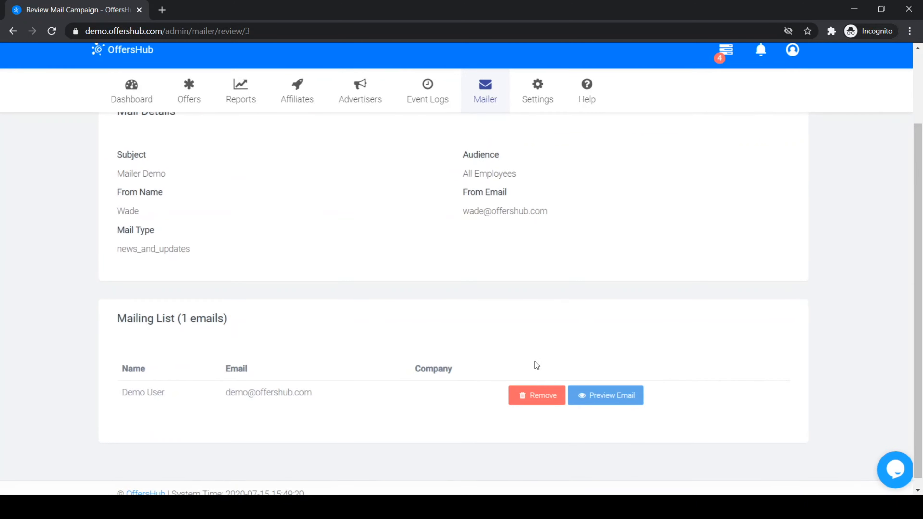
scroll(534, 362, "up", 2)
scroll(565, 464, "down", 1)
scroll(565, 462, "up", 1)
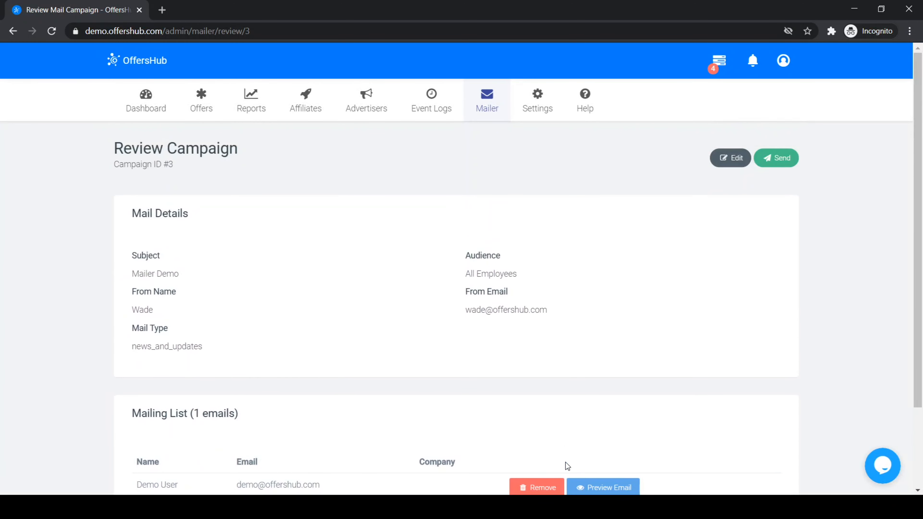
scroll(743, 247, "down", 1)
scroll(743, 248, "up", 1)
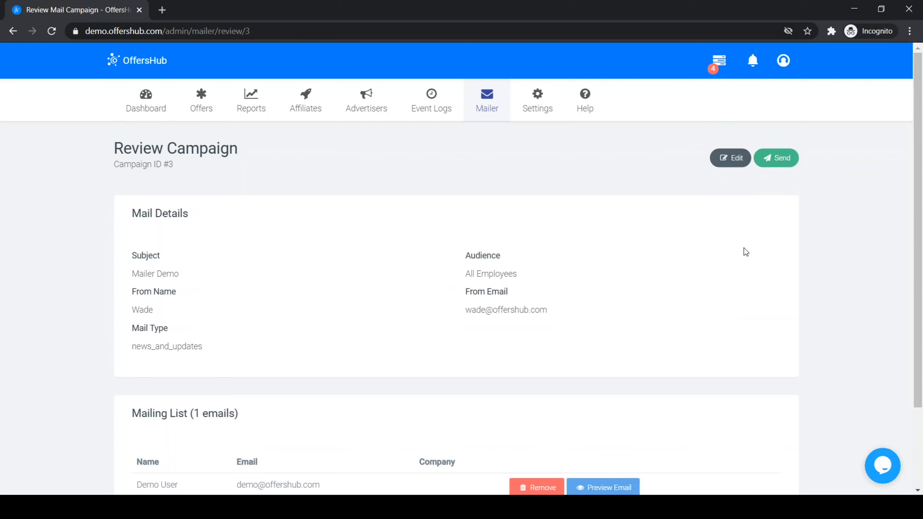